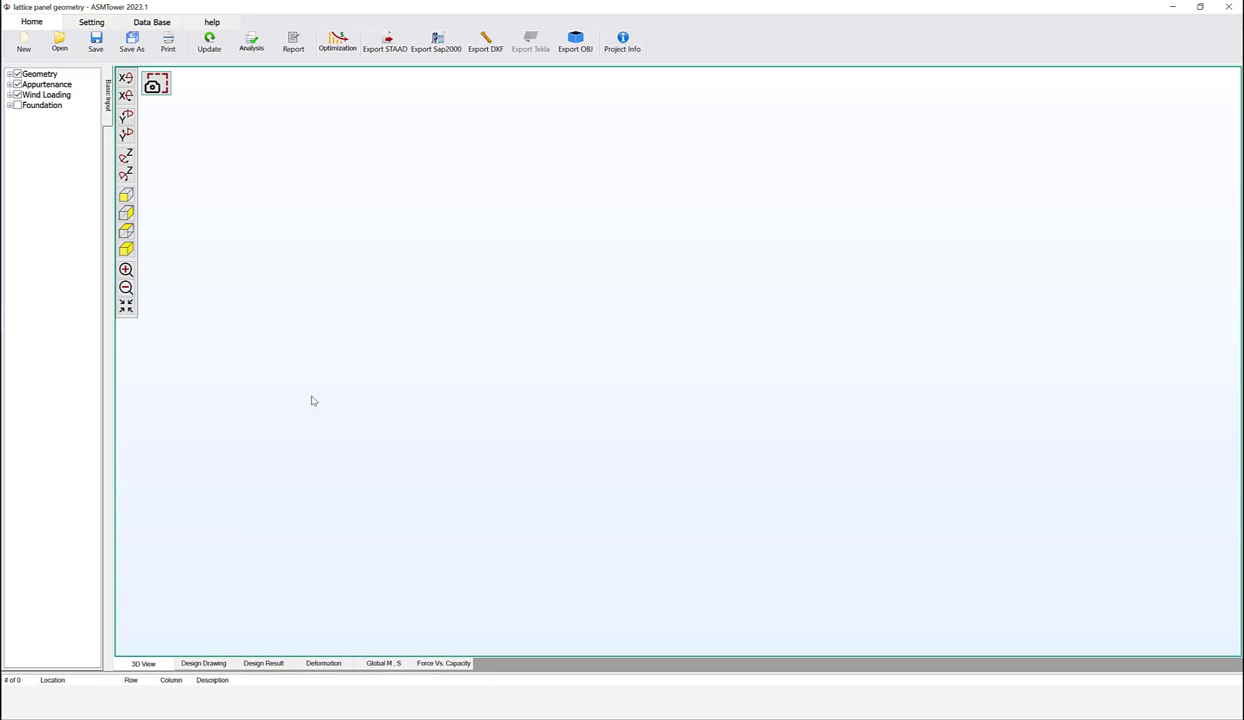
# Open Panel Geometry and set a tower base width of 6 with four faces
pyautogui.doubleClick(48, 75)
pyautogui.click(54, 85)
pyautogui.doubleClick(56, 86)
pyautogui.doubleClick(62, 95)
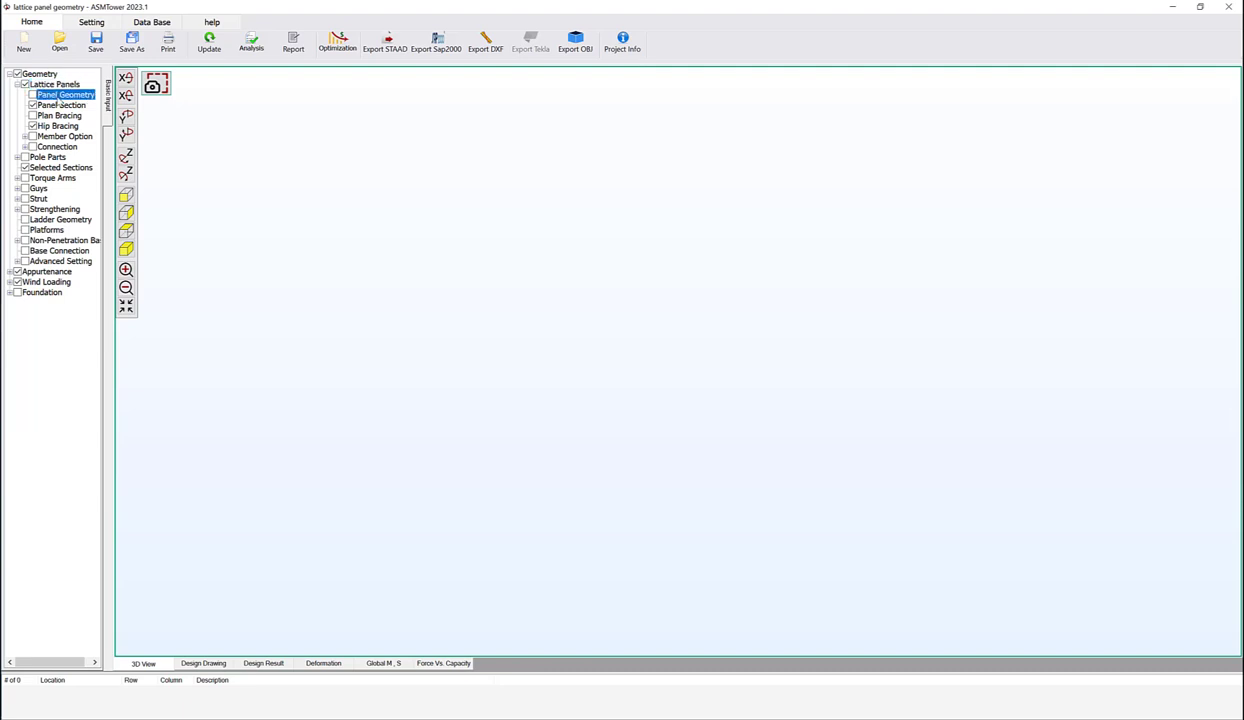
pyautogui.doubleClick(489, 248)
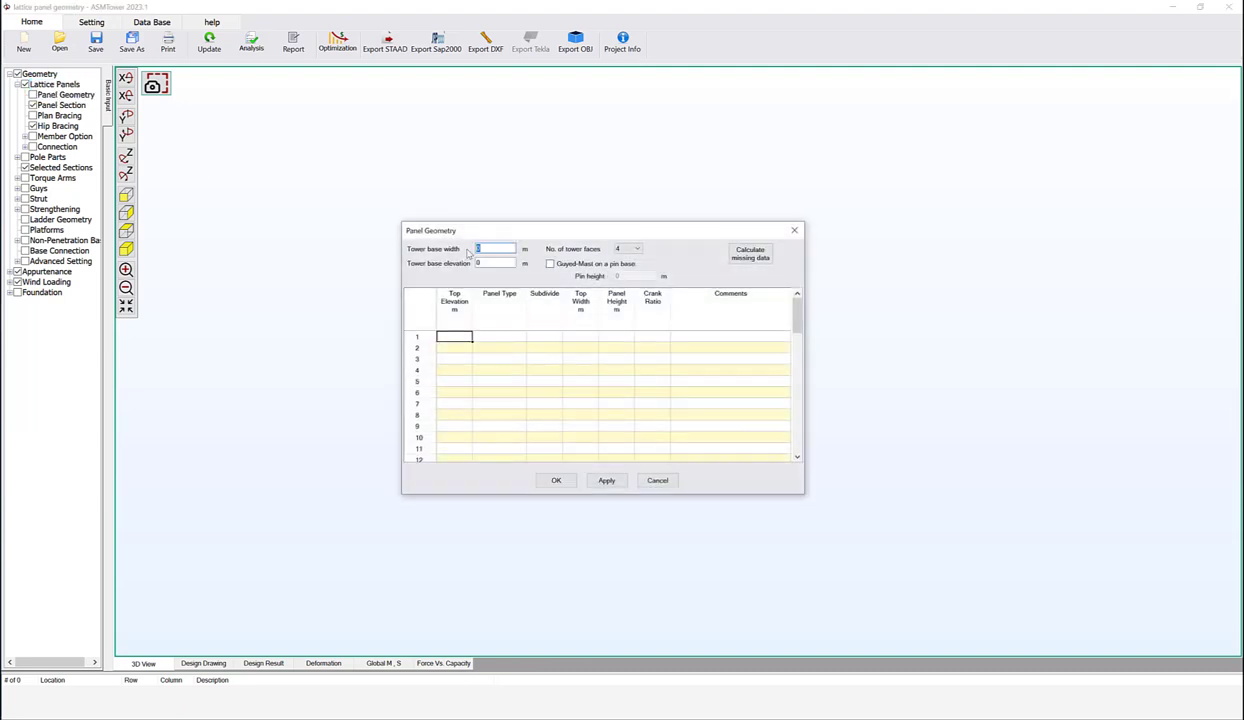
pyautogui.write('6')
pyautogui.click(630, 249)
pyautogui.click(628, 265)
# Fill panel row 1: top elevation 6, type A, subdivide 0, top width 5, height 6
pyautogui.click(466, 336)
pyautogui.write('6')
pyautogui.click(516, 337)
pyautogui.click(532, 337)
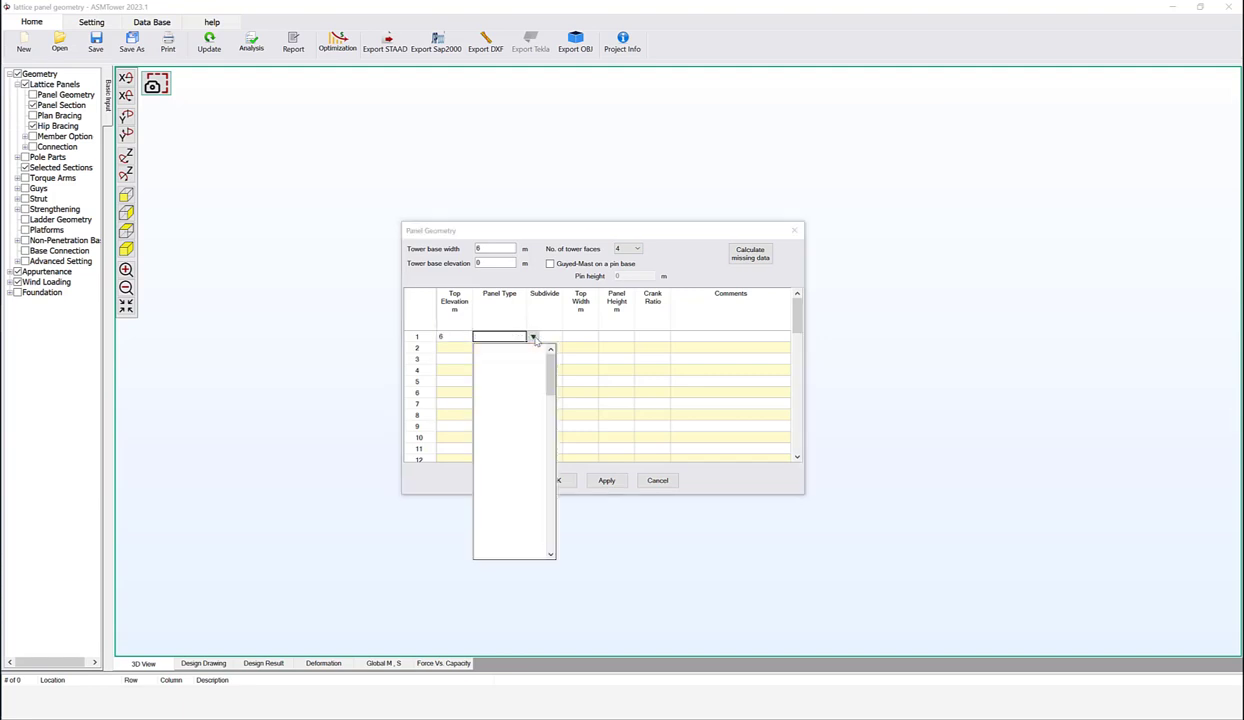
pyautogui.click(521, 468)
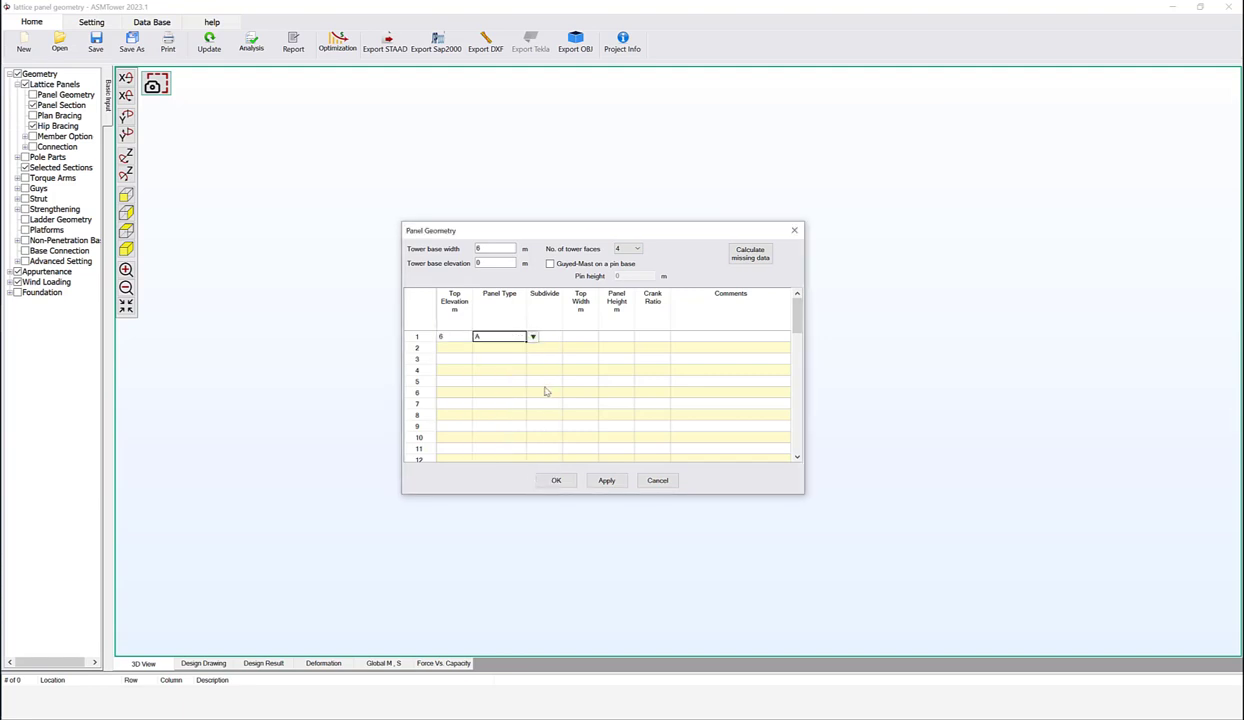
pyautogui.click(555, 338)
pyautogui.write('0')
pyautogui.click(582, 338)
pyautogui.write('5')
pyautogui.click(612, 338)
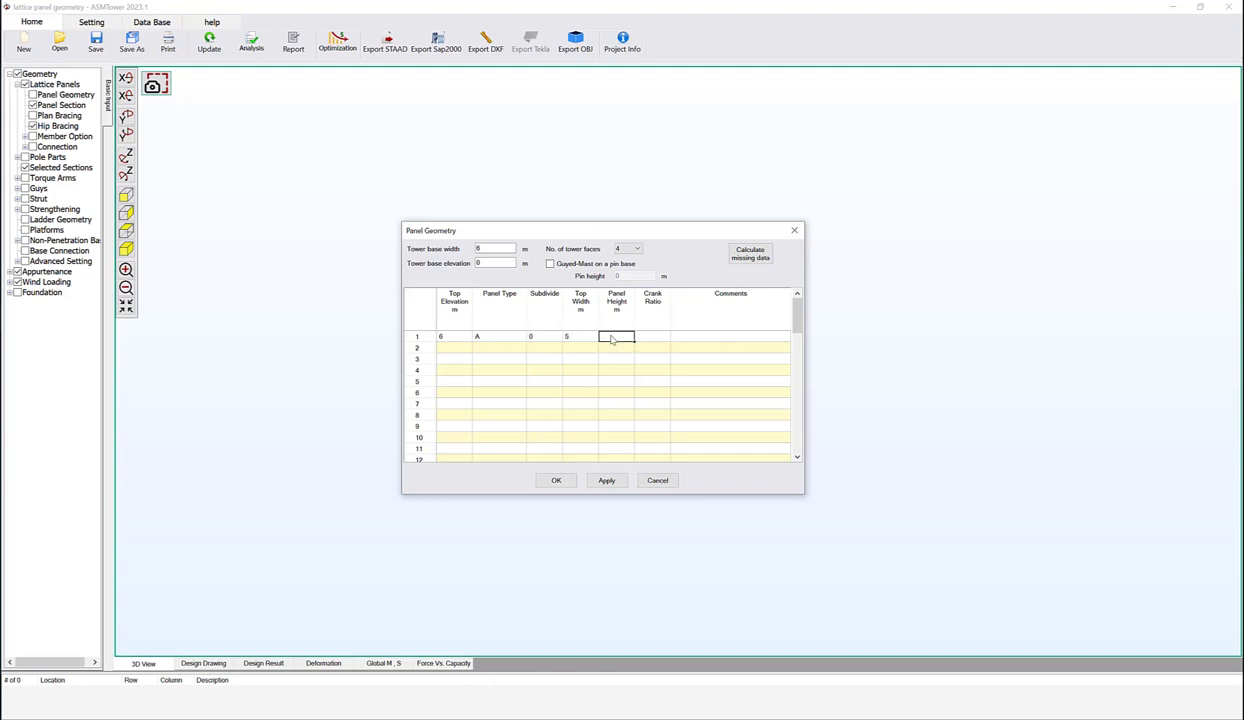
pyautogui.write('6')
pyautogui.click(653, 340)
# Draw the unsubdivided type A panel in 3D, then reopen the Panel Geometry table
pyautogui.click(555, 481)
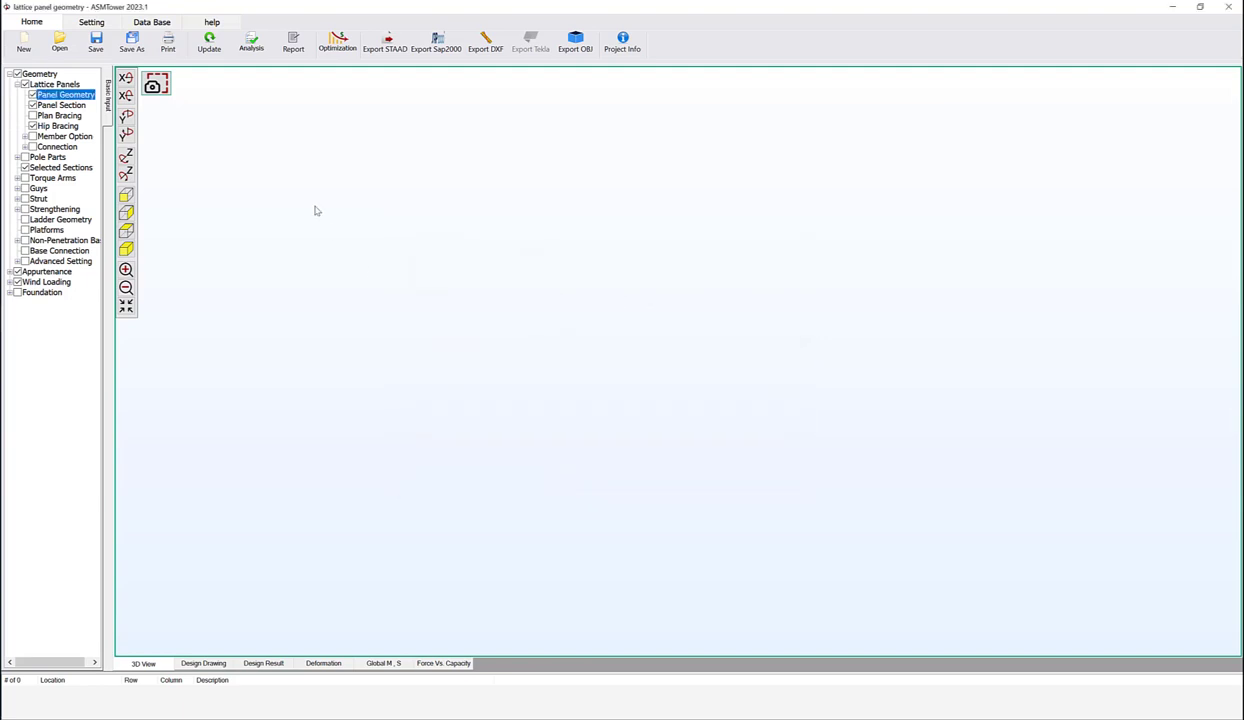
pyautogui.click(208, 45)
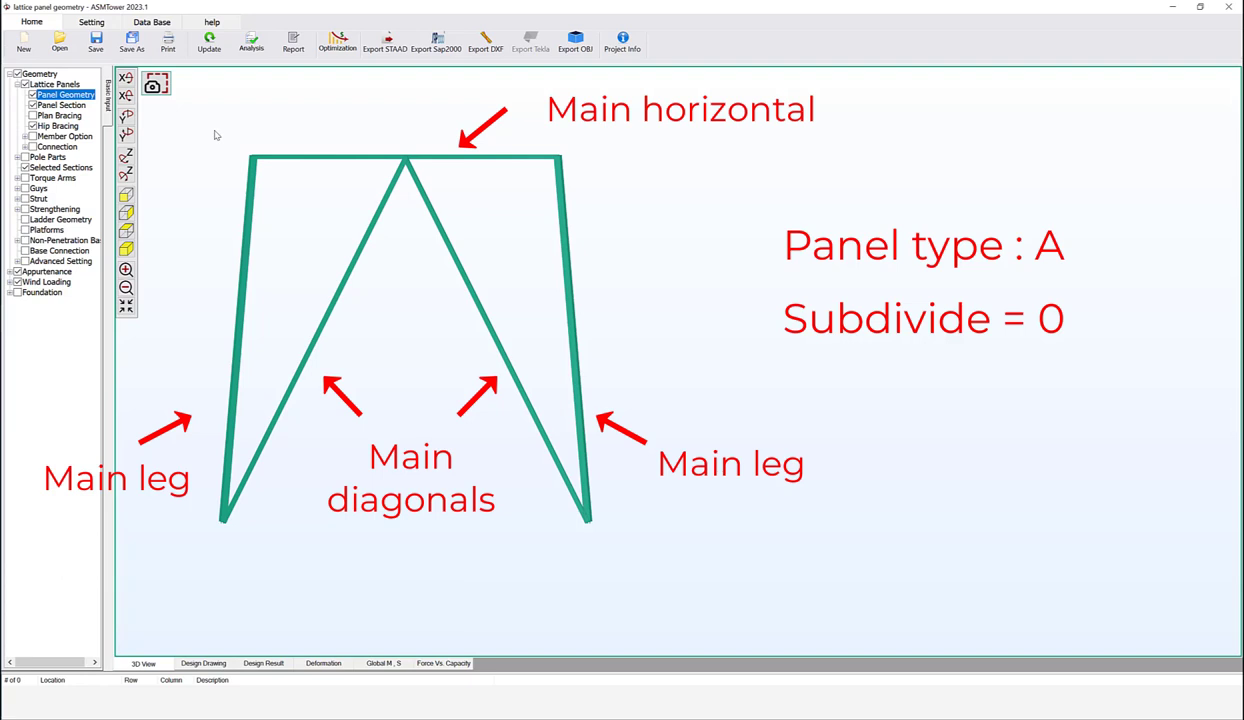
pyautogui.doubleClick(66, 94)
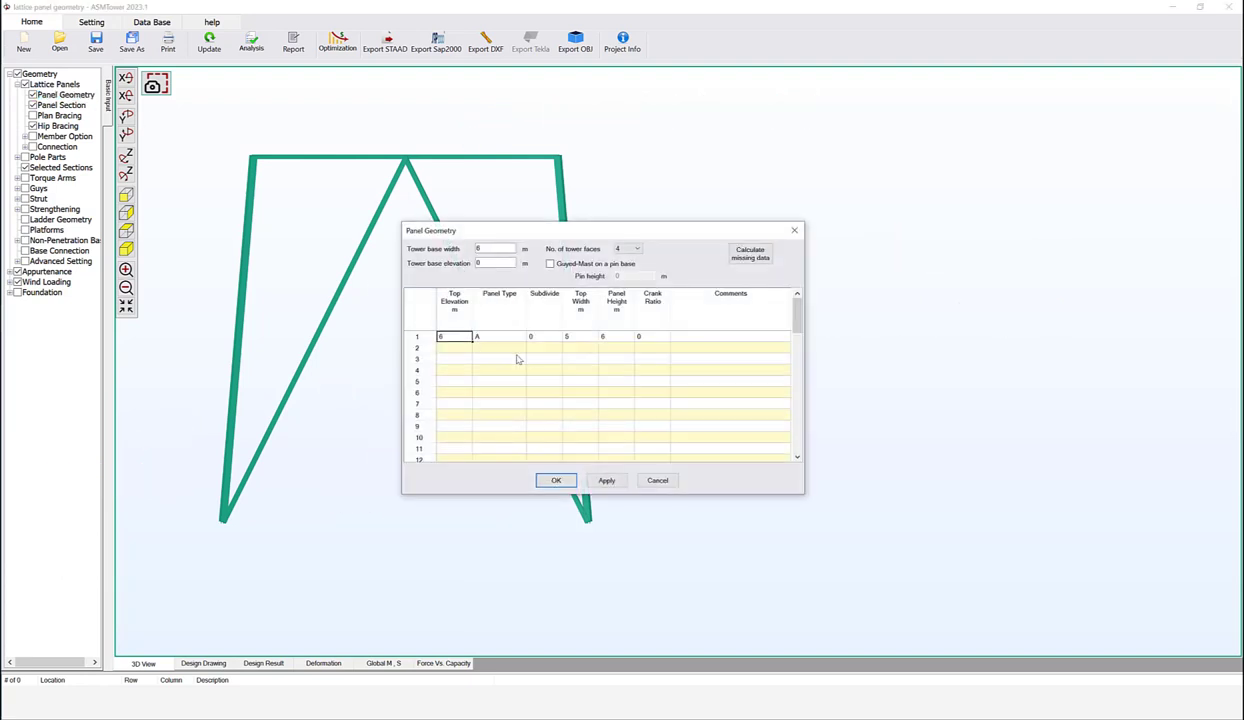
# Set row 1's Subdivide to 2 and redraw the panel with secondary bracing
pyautogui.click(544, 340)
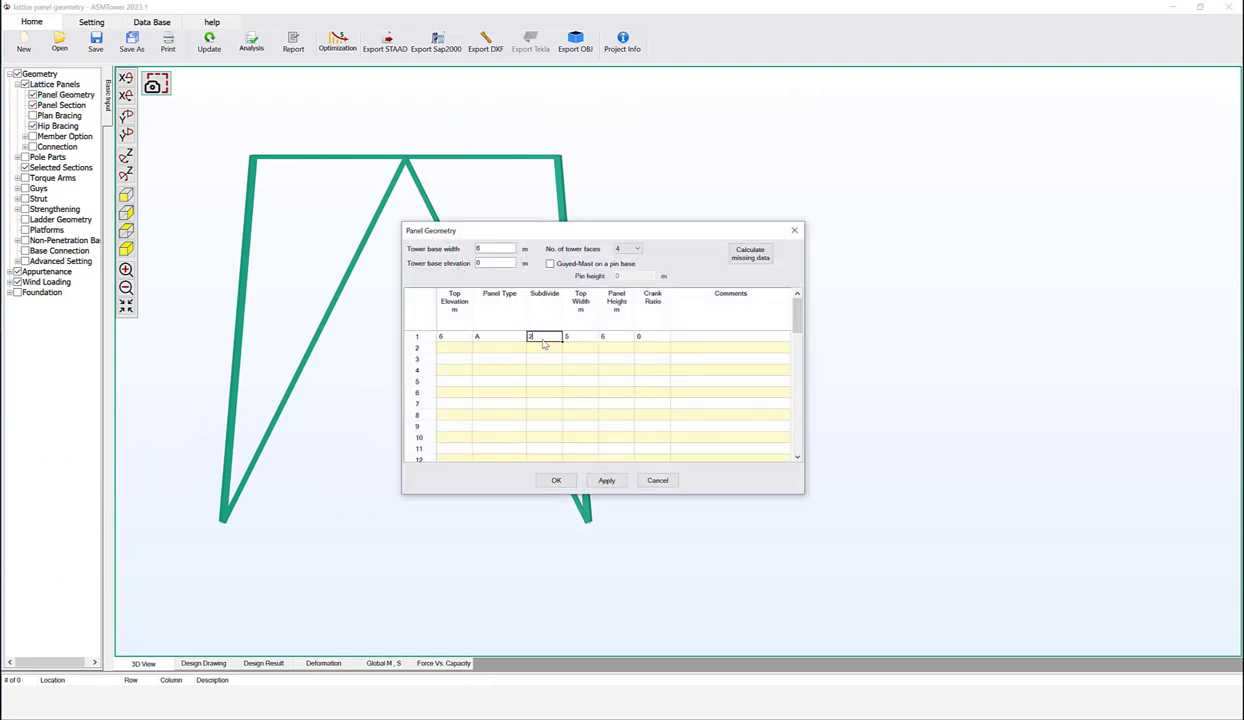
pyautogui.click(553, 479)
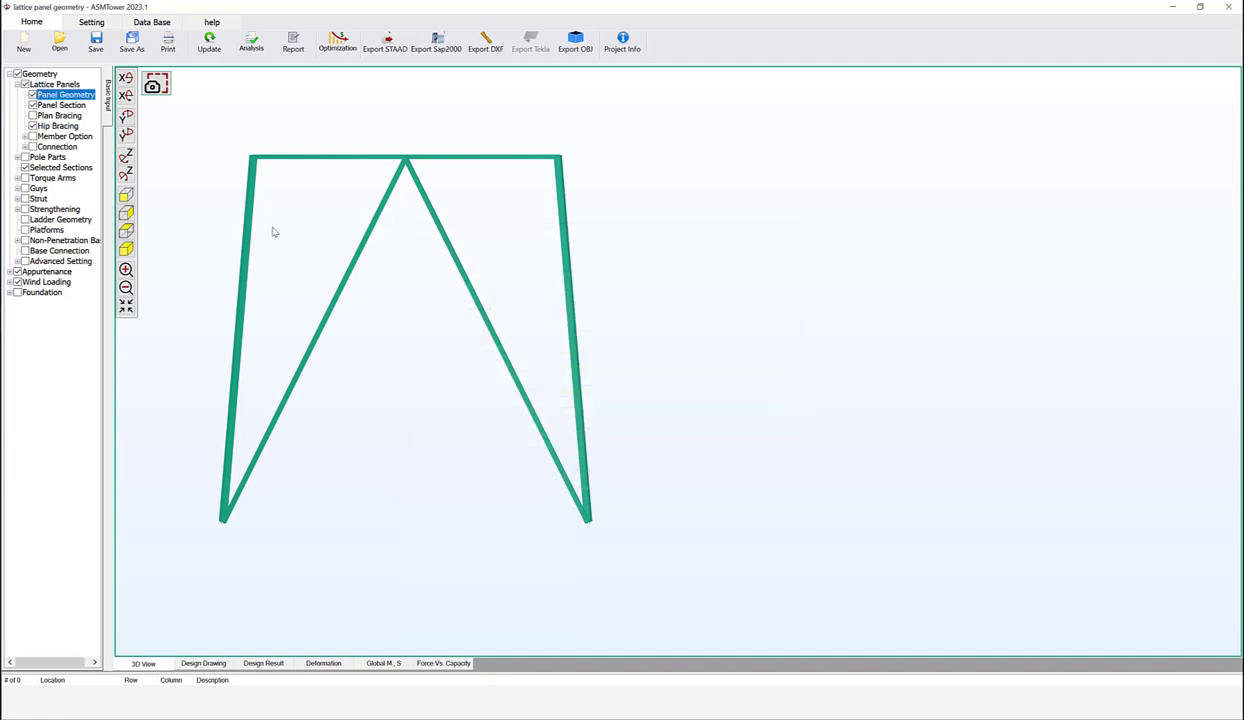
pyautogui.click(209, 46)
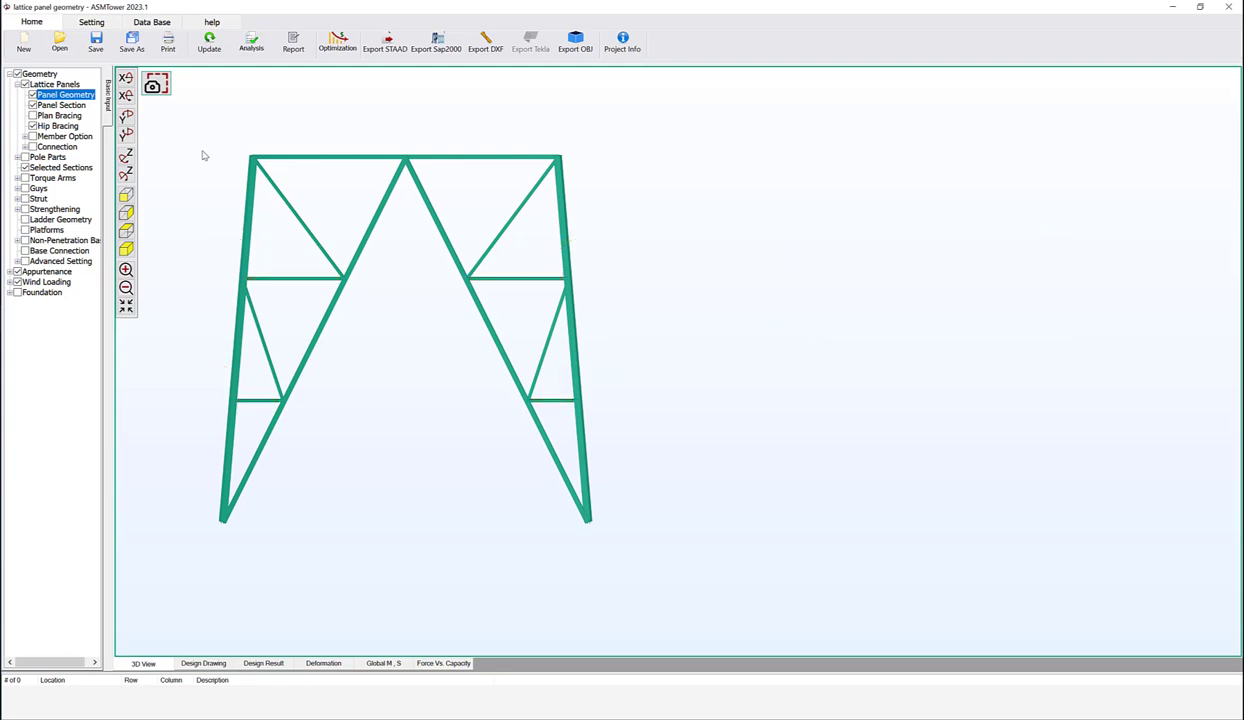
# Change row 1's Subdivide value to 2t and update the 3D panel
pyautogui.click(90, 95)
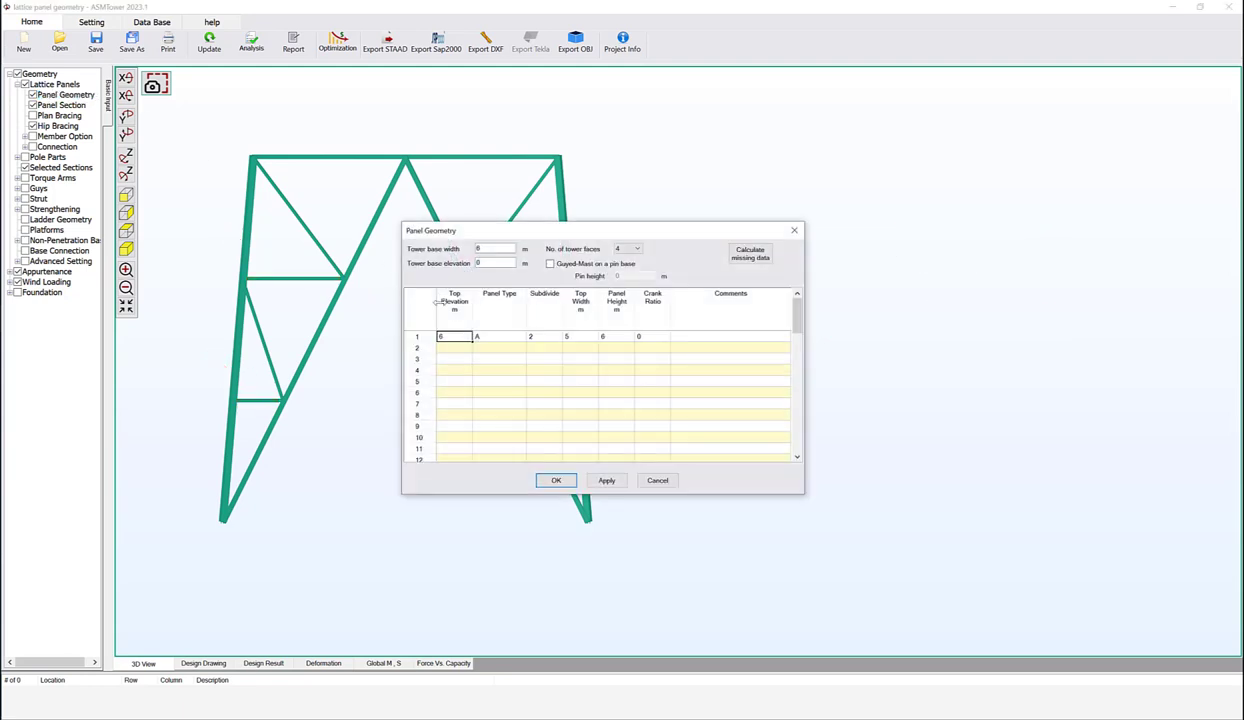
pyautogui.click(548, 339)
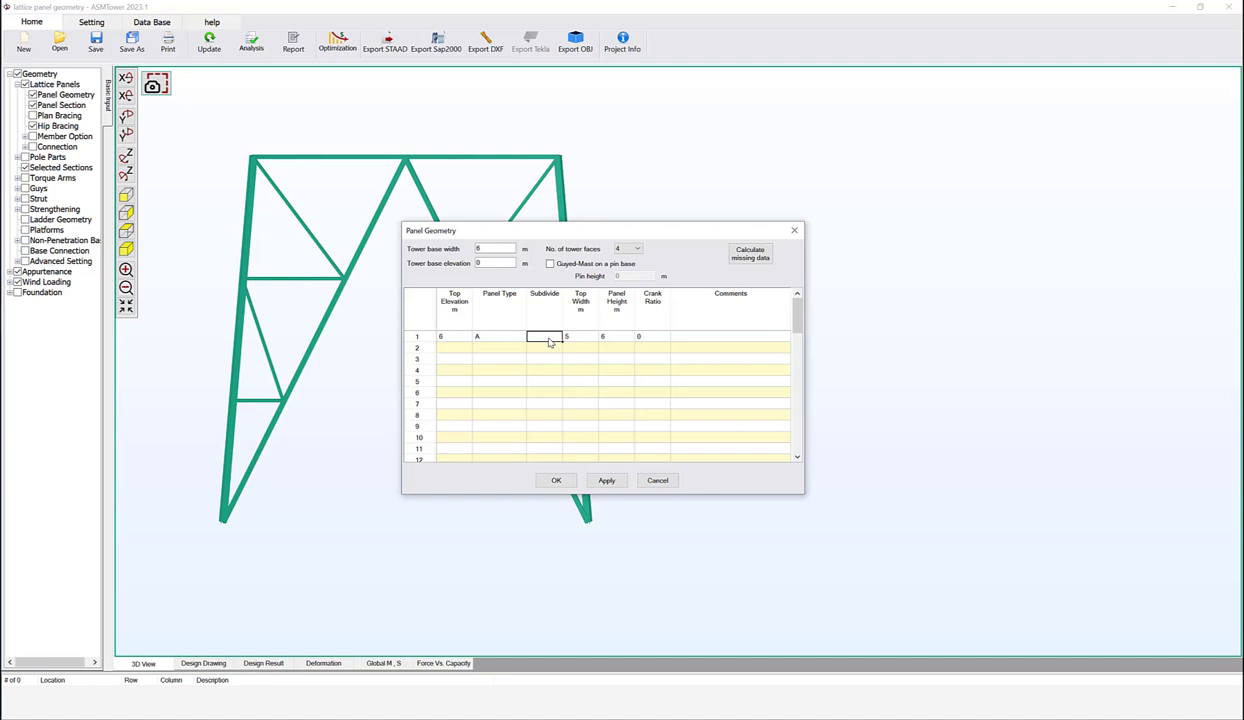
pyautogui.write('2t')
pyautogui.click(557, 480)
pyautogui.click(209, 47)
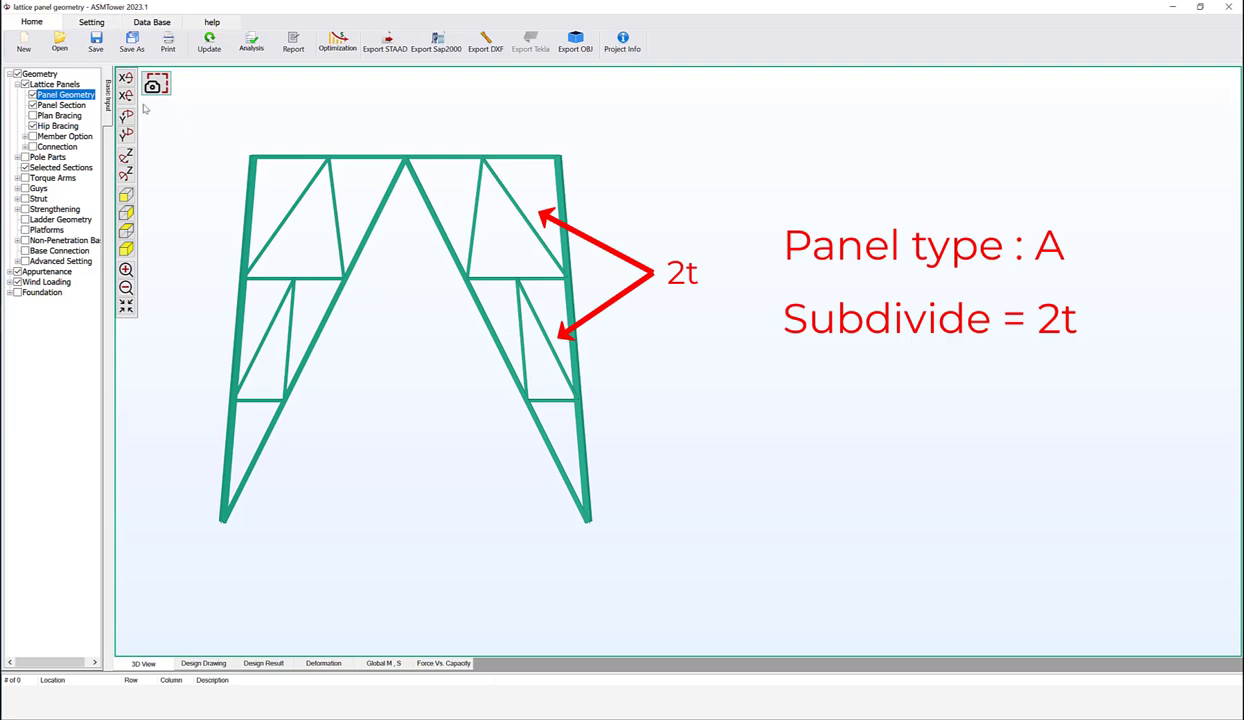
# Change row 1's Subdivide from 2t to 2,1t and redraw the panel
pyautogui.doubleClick(88, 95)
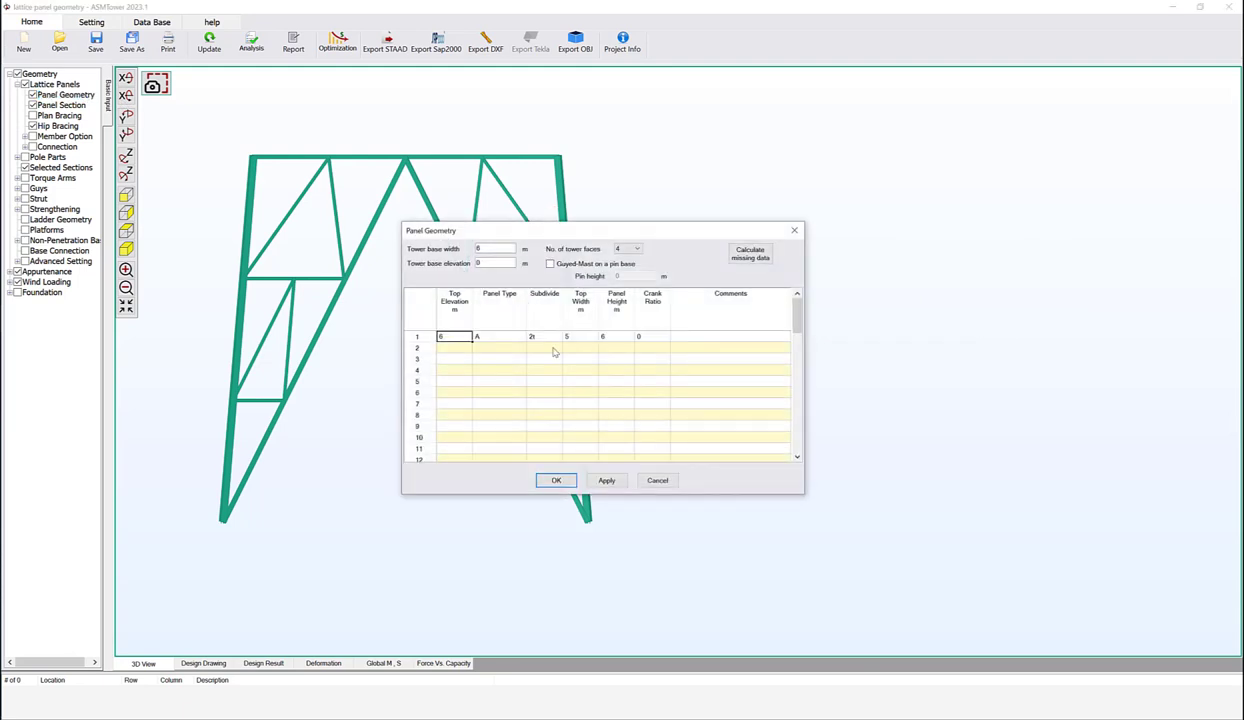
pyautogui.click(547, 341)
pyautogui.press('BackSpace')
pyautogui.press('BackSpace')
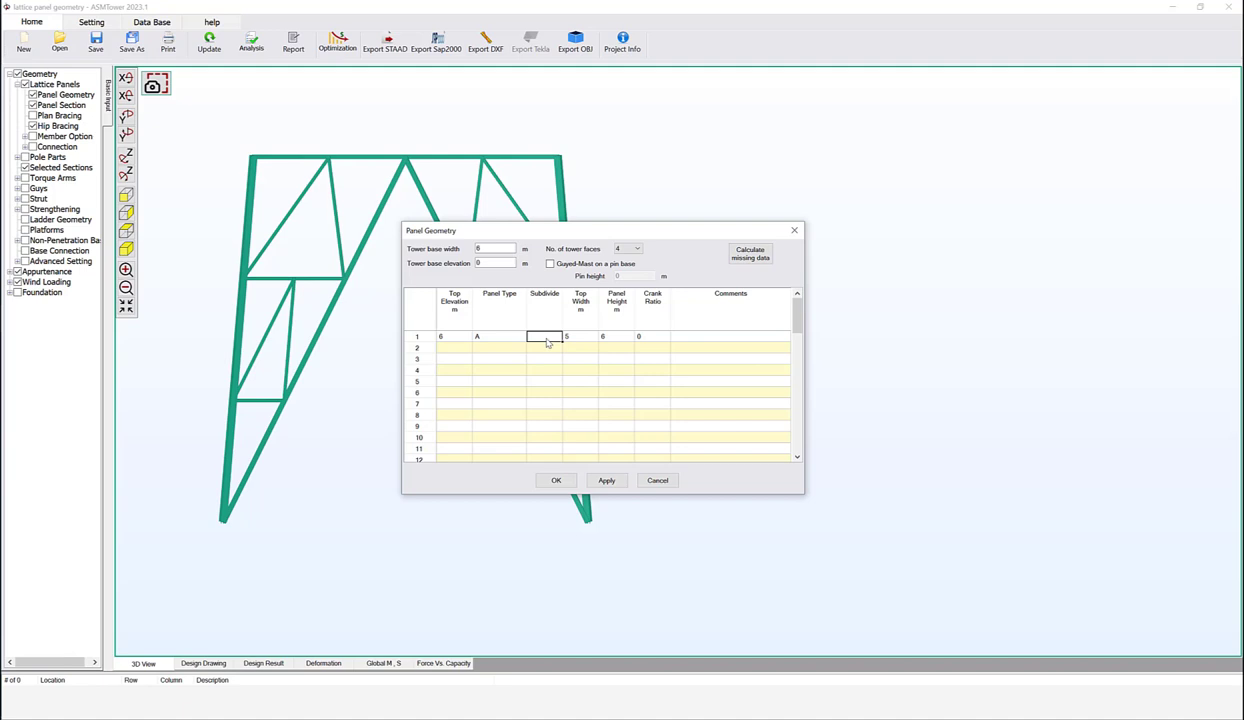
pyautogui.write('2,1,1')
pyautogui.click(556, 480)
pyautogui.click(211, 42)
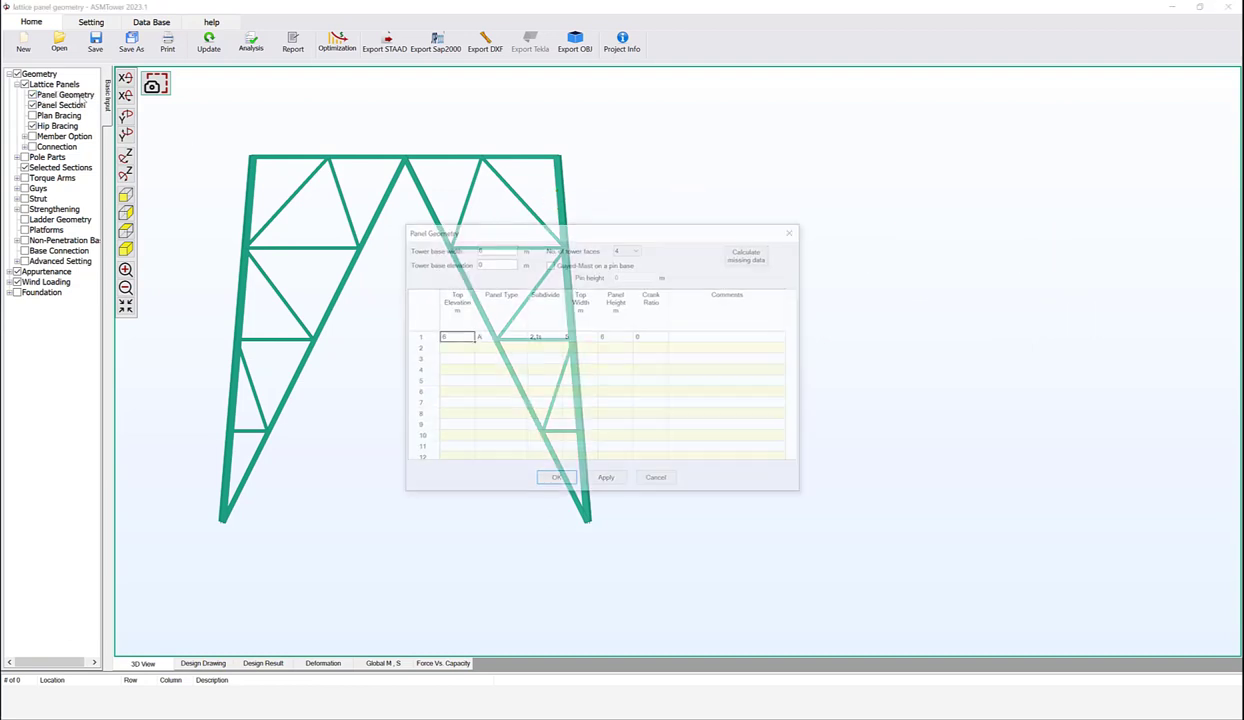
# Edit row 1's Subdivide to 3,1t and regenerate the panel
pyautogui.click(545, 338)
pyautogui.write('3')
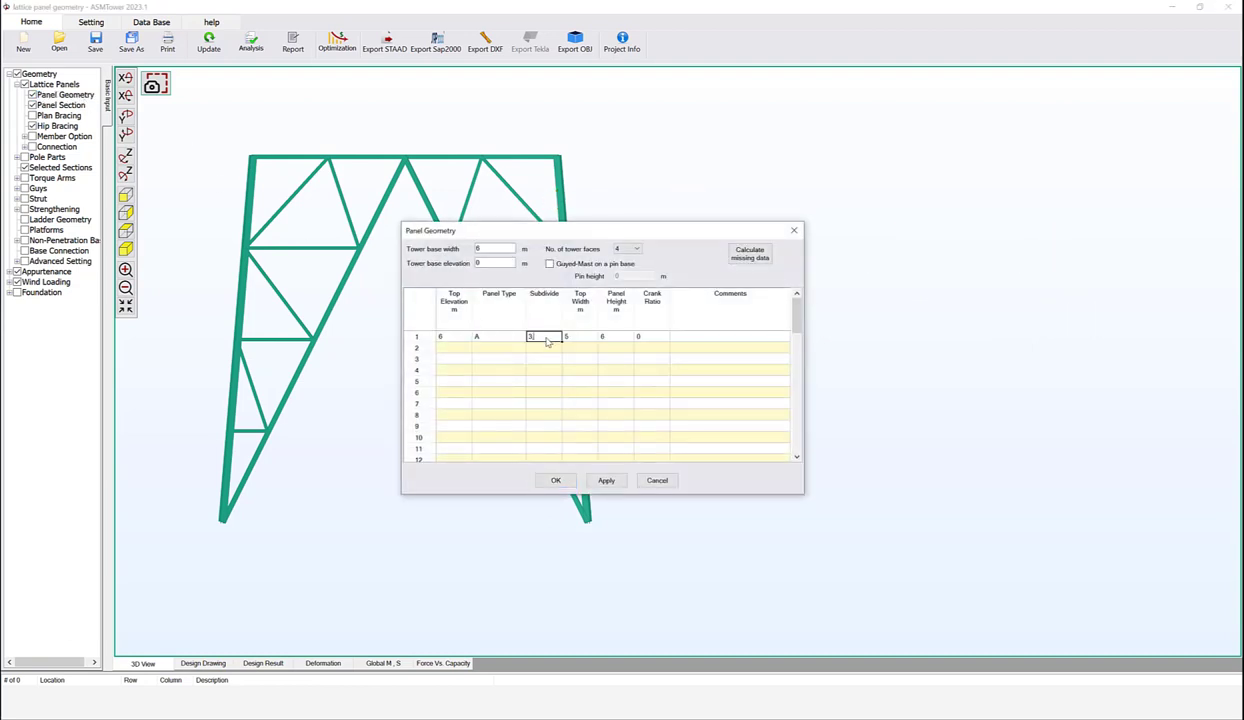
pyautogui.click(553, 478)
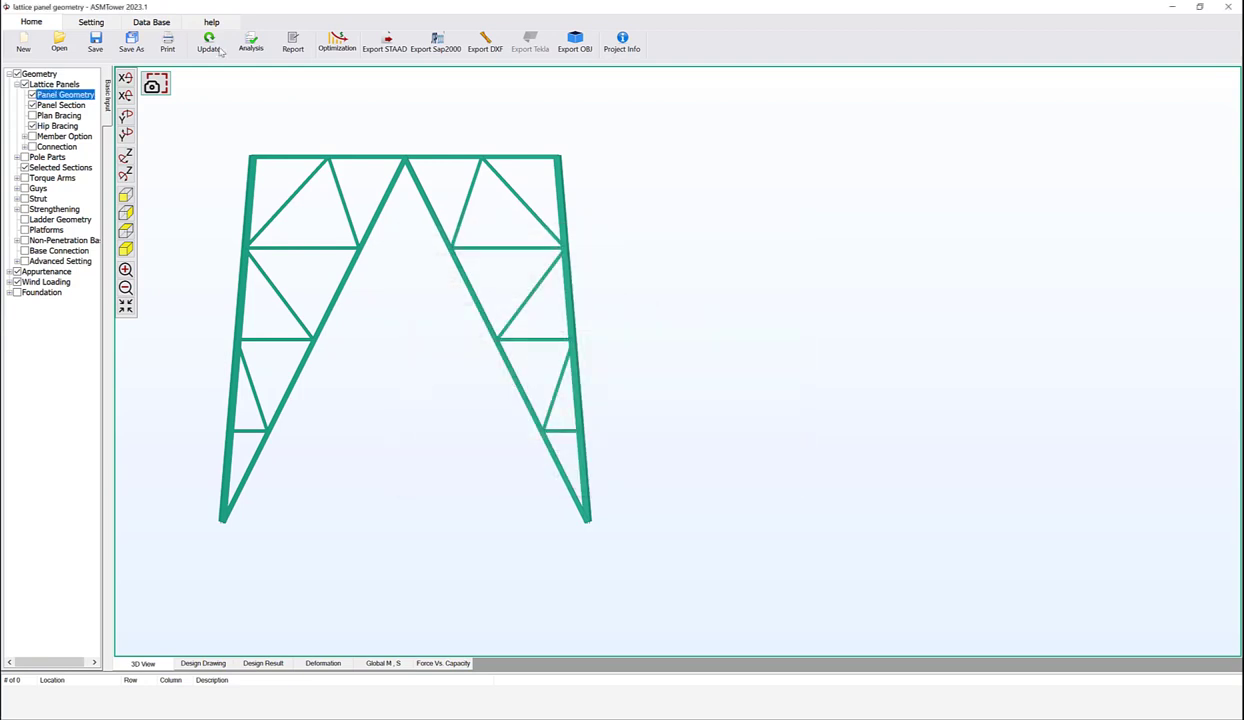
pyautogui.click(208, 44)
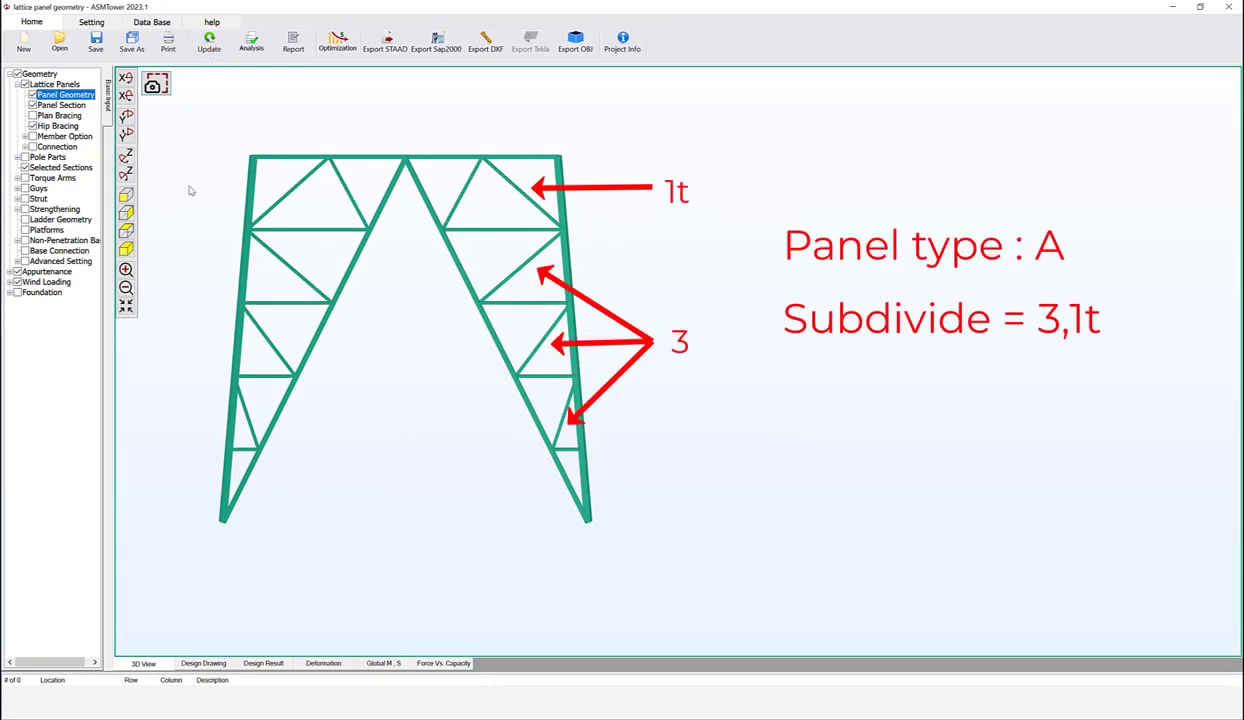